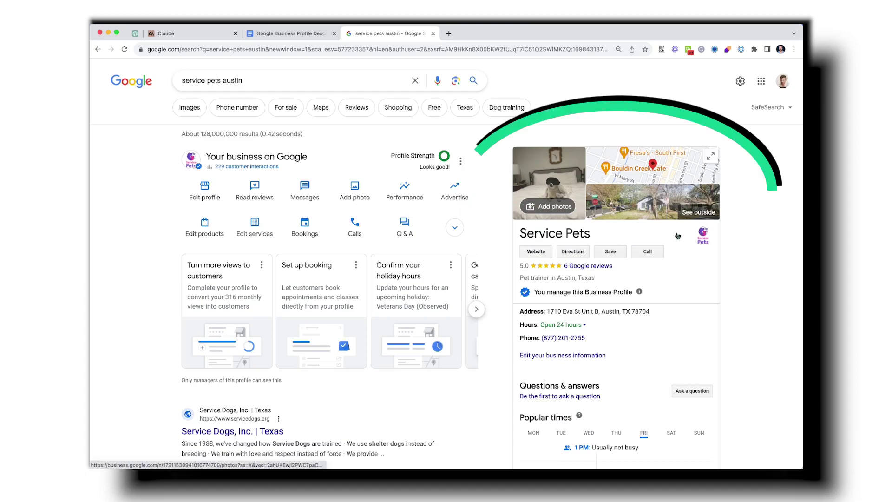
Open the Service Pets business information editor showing its current ESA letters description.
scroll(717, 222, "down", 9)
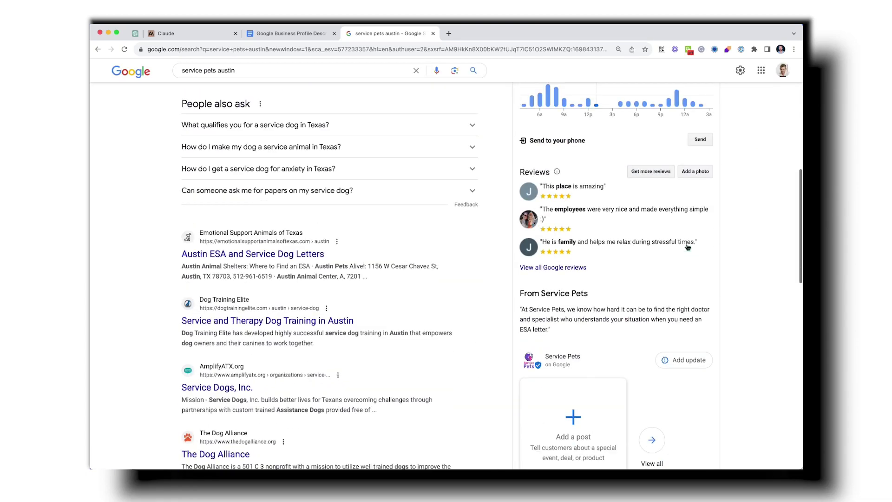
left_click_drag(519, 308, 548, 328)
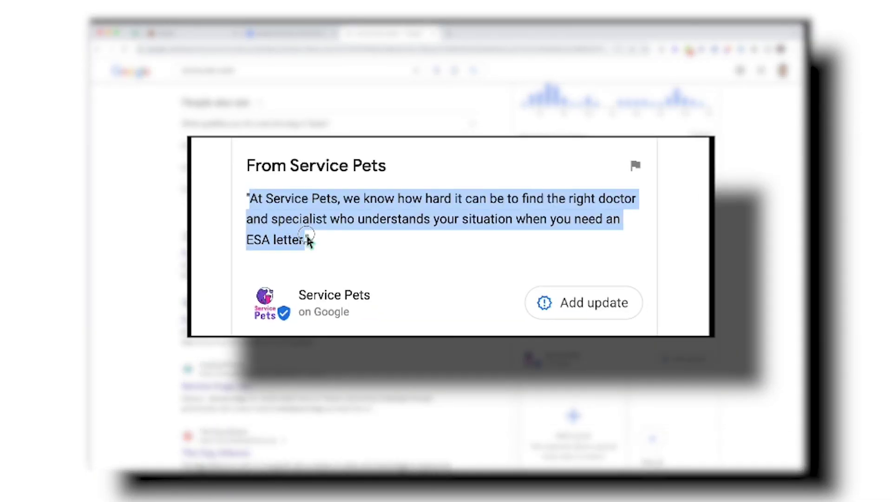
left_click(589, 311)
scroll(649, 333, "up", 10)
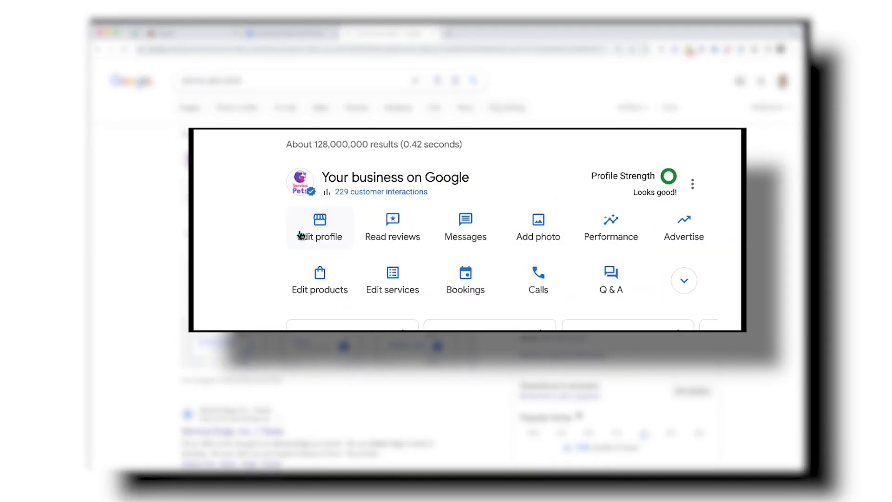
left_click(296, 231)
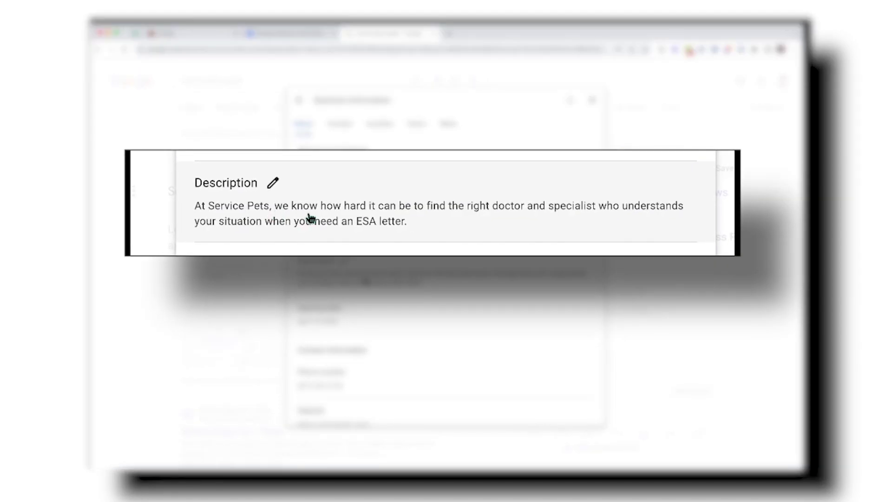
Open the Service Pets Description field for editing with Save and Cancel available.
left_click(398, 276)
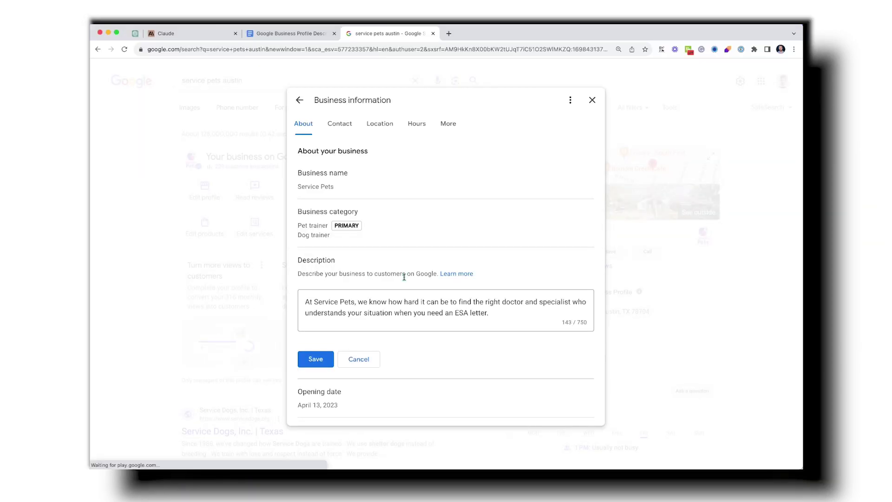
scroll(398, 276, "down", 2)
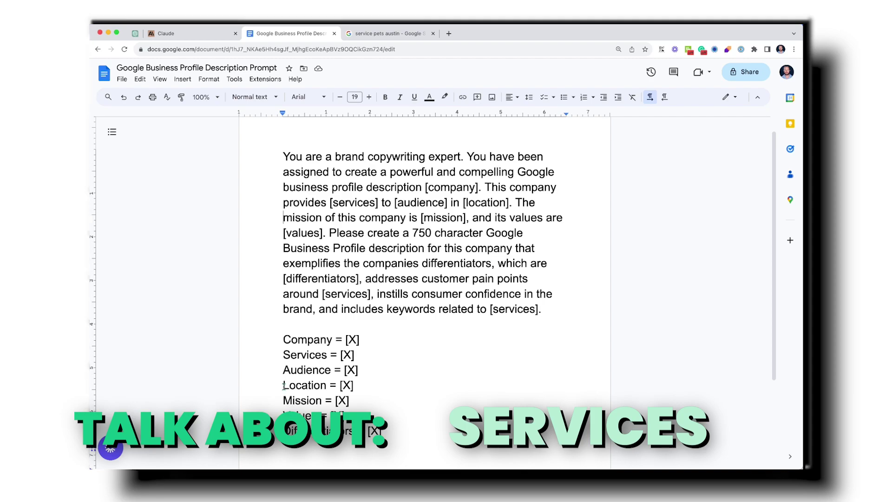
Insert 'for' before [company] so the prompt reads 'description for [company]'.
left_click_drag(283, 385, 343, 388)
left_click(294, 401)
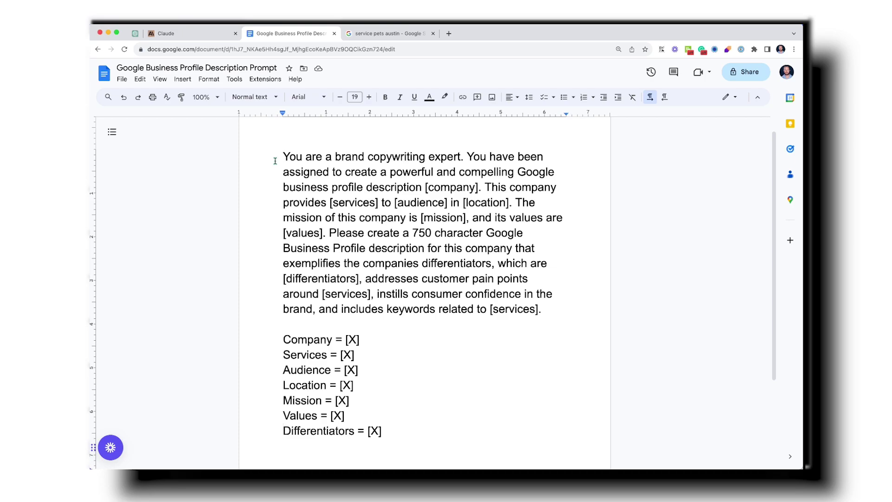
type("for")
key("Right")
key("shift+Right")
key("shift+Right")
key("shift+Right")
key("shift+Right")
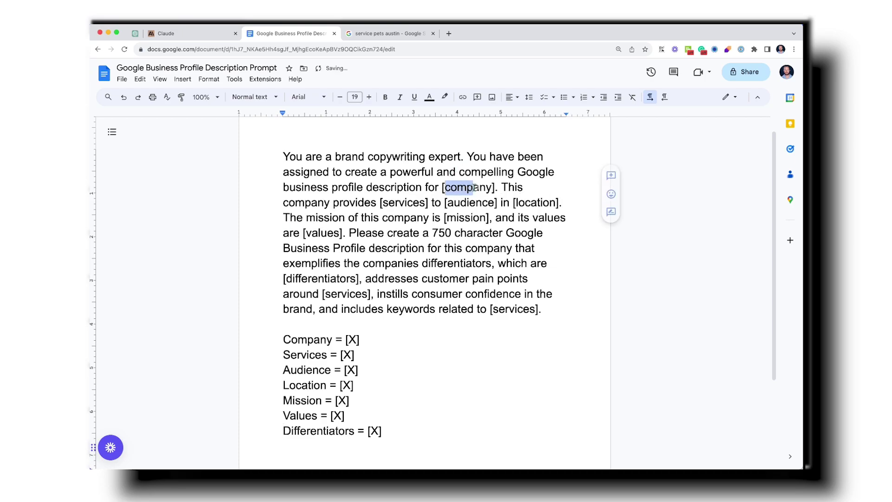
double_click(352, 340)
left_click(416, 268)
Review the [differentiators] and [services] placeholders in the prompt.
left_click(528, 188)
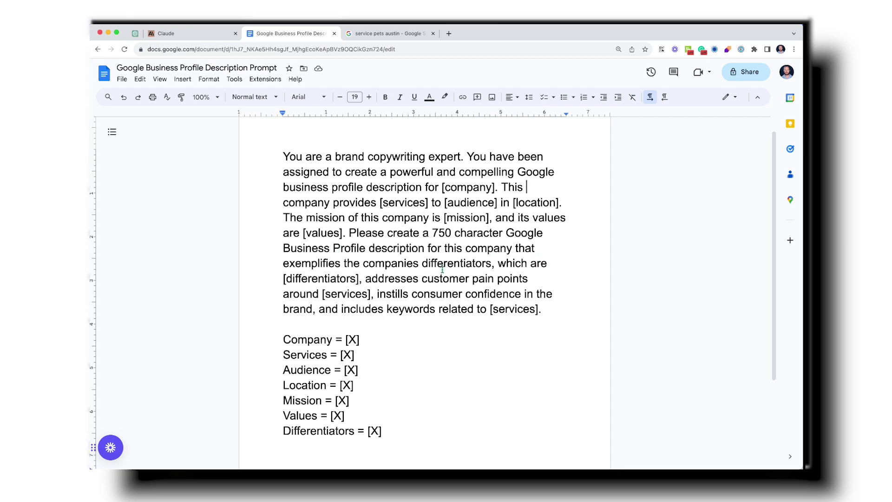
double_click(294, 281)
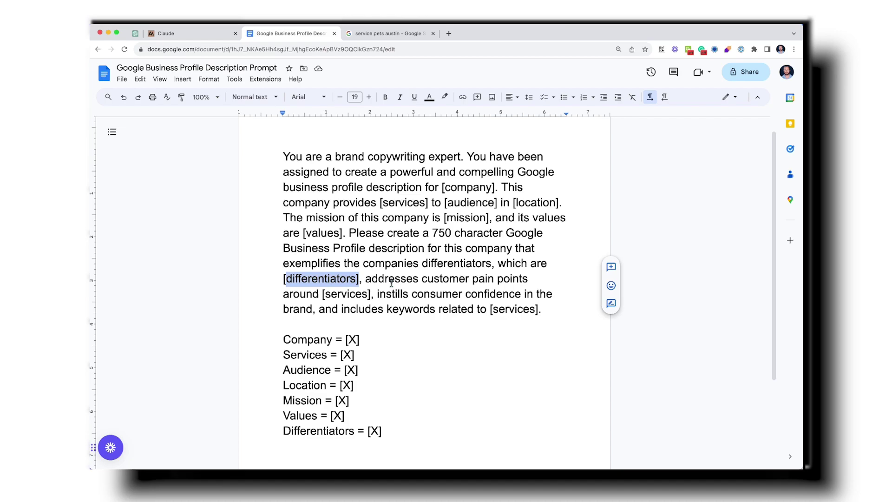
left_click(407, 437)
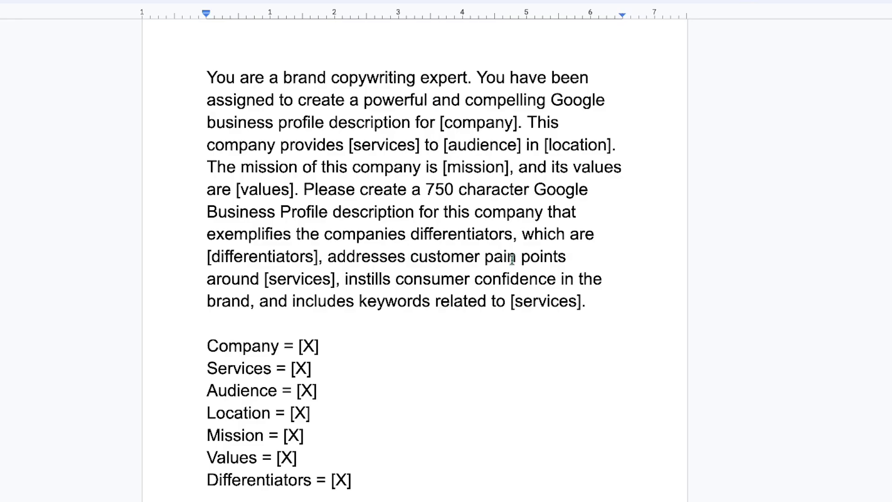
double_click(297, 279)
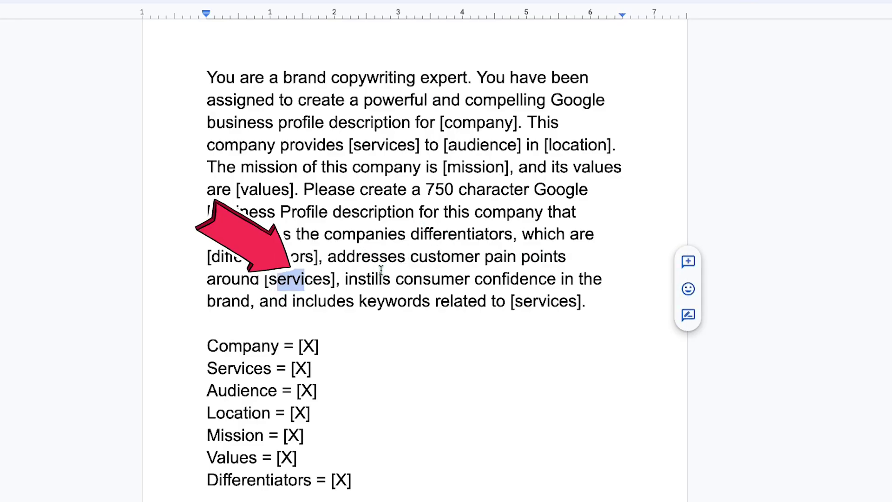
left_click(399, 301)
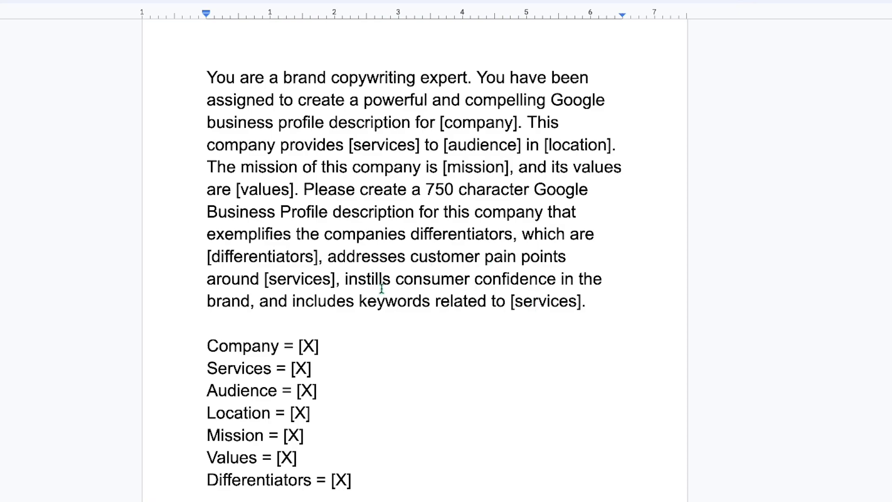
left_click_drag(310, 301, 560, 305)
left_click(560, 306)
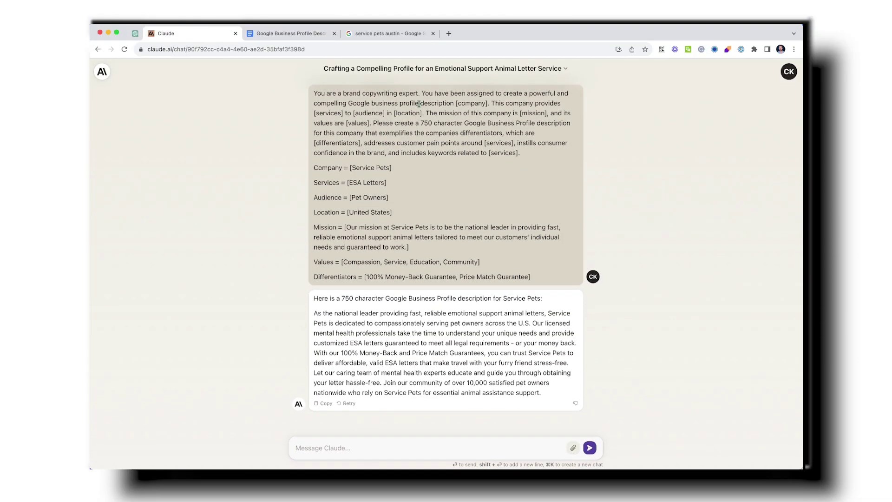
Zoom Claude to 150% and check the Company = Service Pets and Services = ESA Letters lines.
key("super+equal")
key("super+equal")
key("super+equal")
left_click_drag(263, 222, 326, 222)
left_click(272, 241)
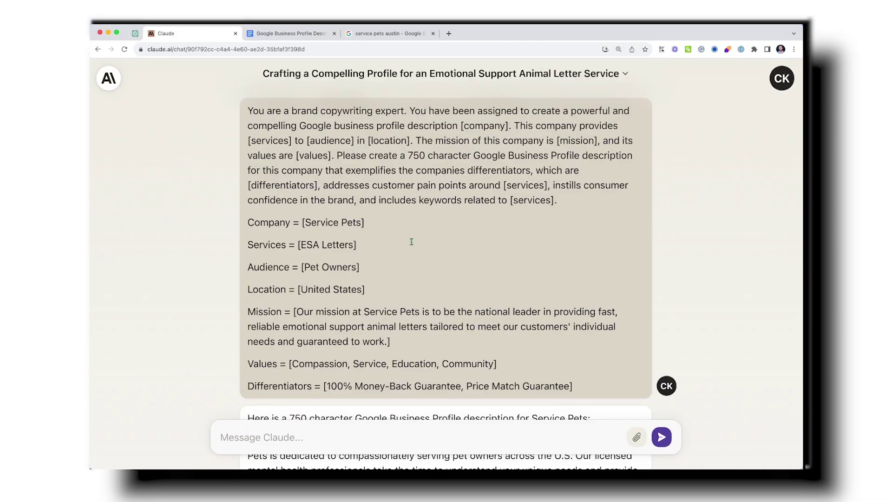
left_click_drag(172, 239, 159, 256)
left_click(212, 275)
left_click_drag(237, 244, 291, 246)
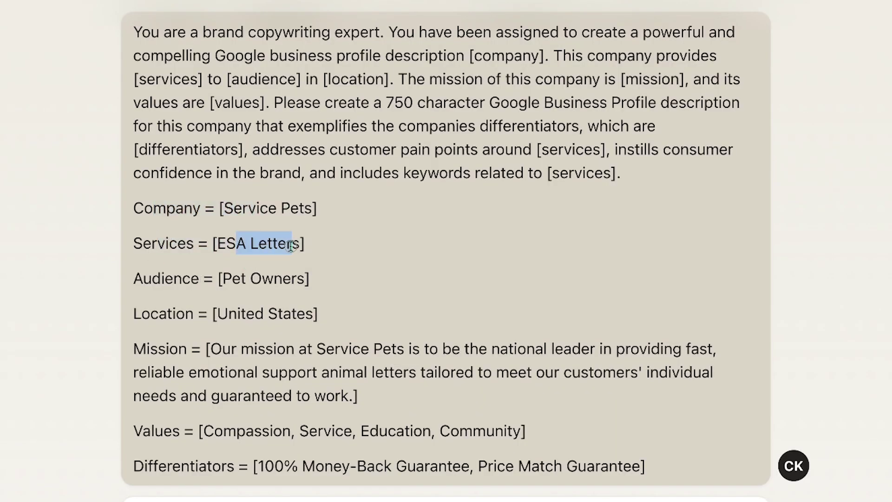
left_click(198, 282)
Copy Claude's generated 750-character Service Pets description and go to the ChatGPT conversation.
scroll(129, 237, "down", 3)
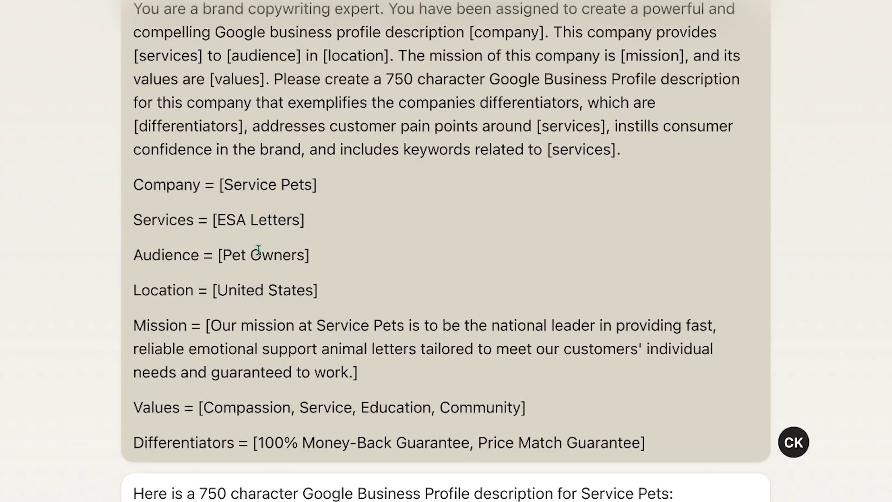
scroll(252, 290, "down", 3)
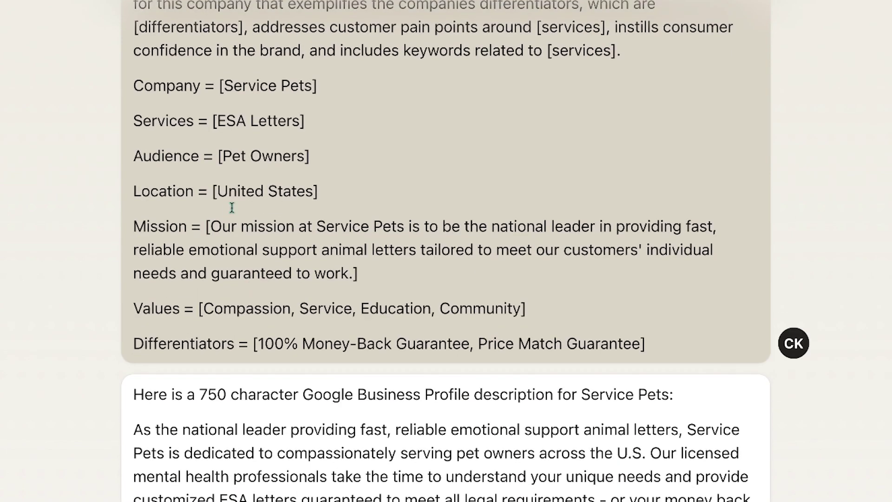
scroll(326, 354, "down", 4)
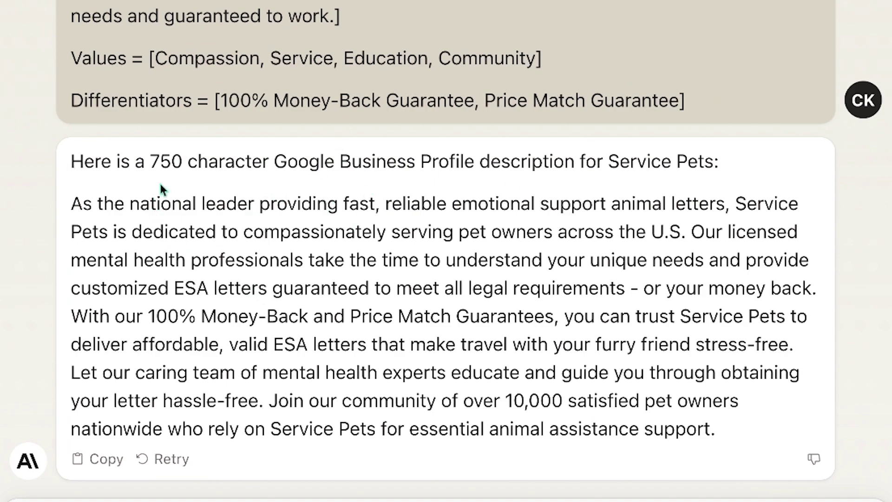
left_click(97, 459)
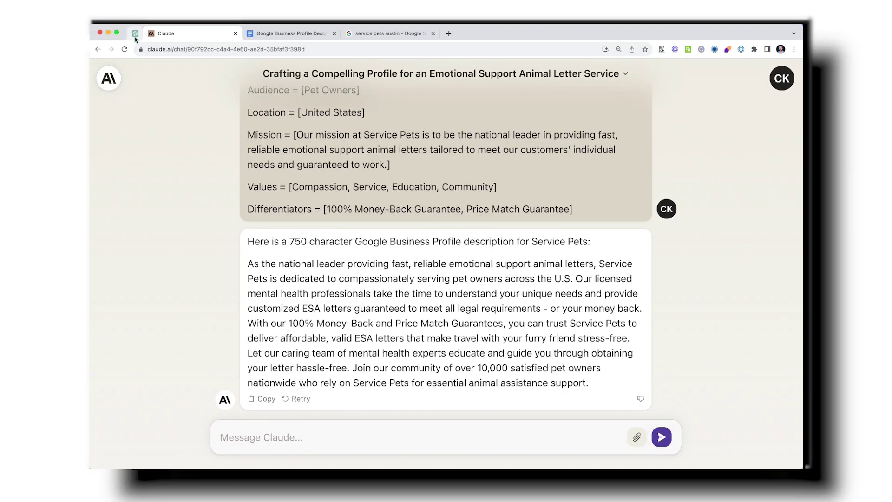
left_click(135, 33)
key("super+equal")
key("super+equal")
key("super+equal")
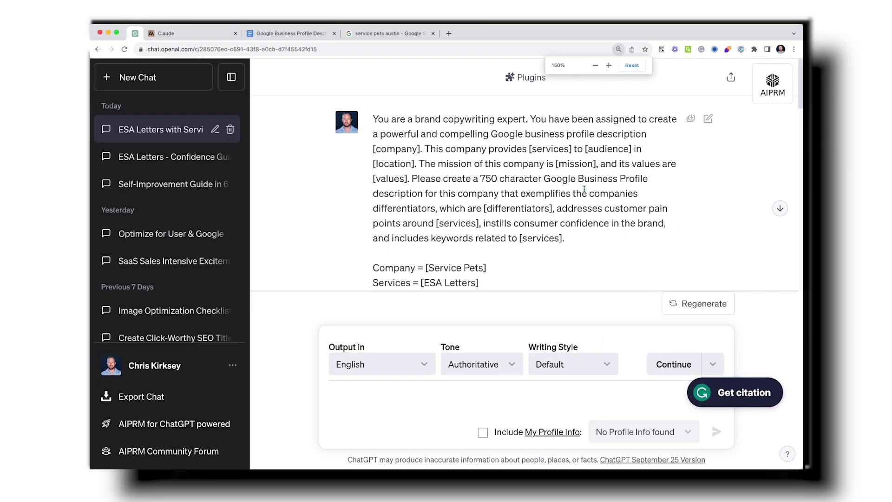
scroll(547, 187, "down", 5)
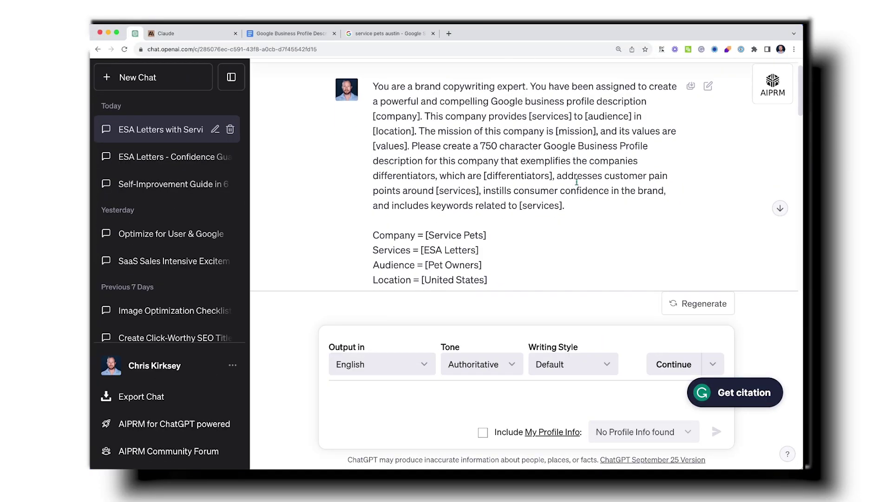
scroll(538, 217, "down", 12)
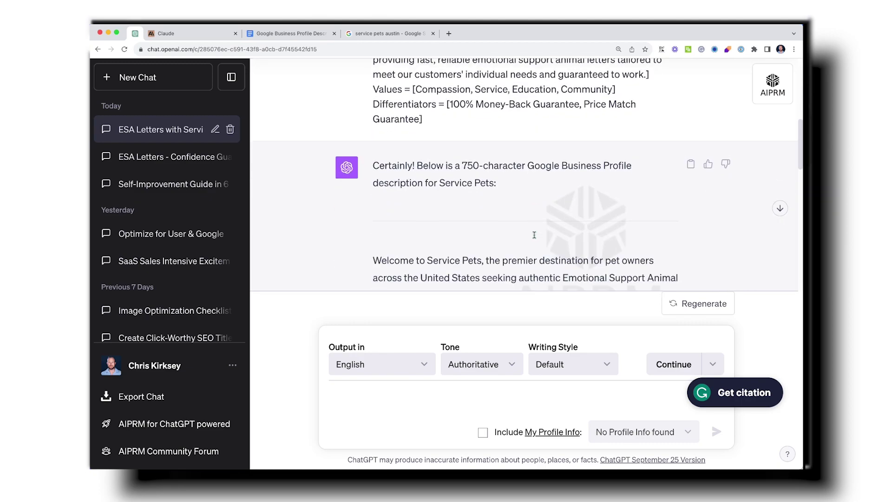
scroll(534, 236, "down", 5)
scroll(534, 236, "up", 8)
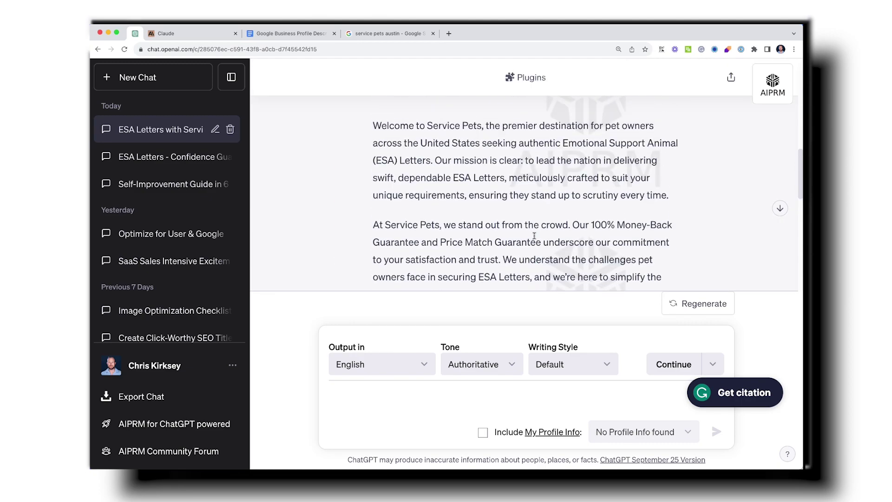
scroll(535, 235, "down", 2)
scroll(536, 234, "down", 3)
key("super+minus")
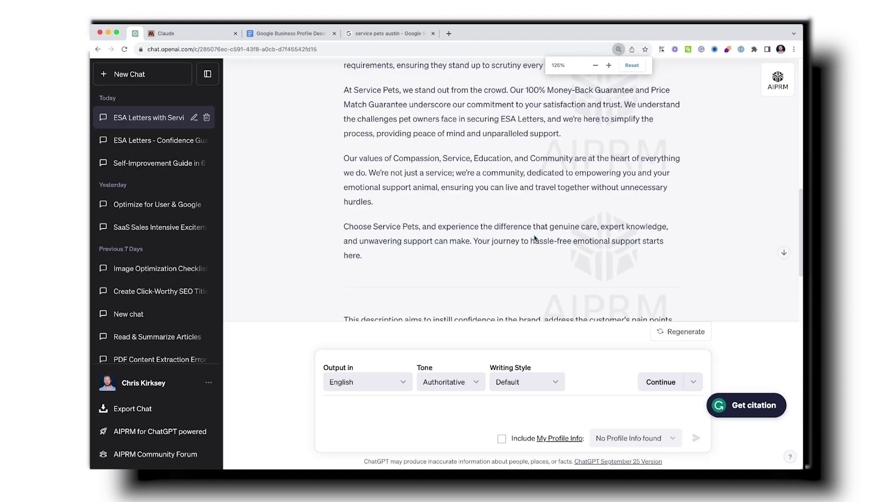
scroll(556, 191, "up", 3)
left_click_drag(344, 108, 552, 182)
left_click(366, 134)
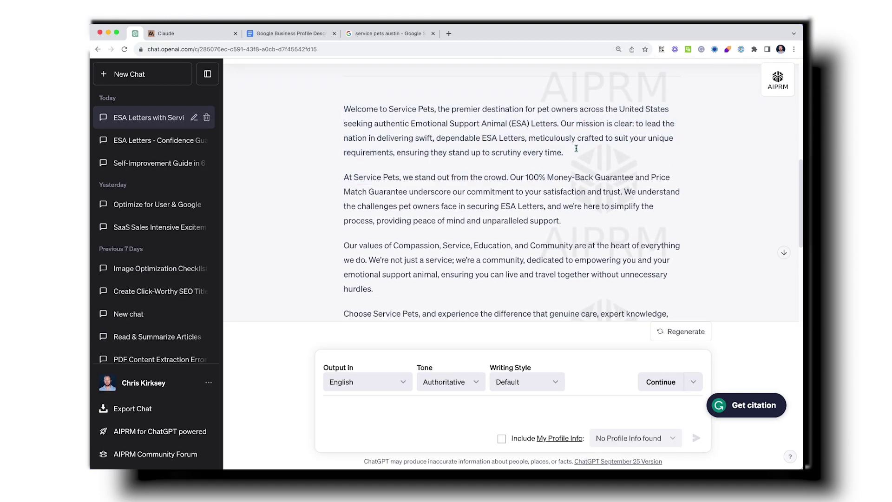
scroll(576, 148, "down", 1)
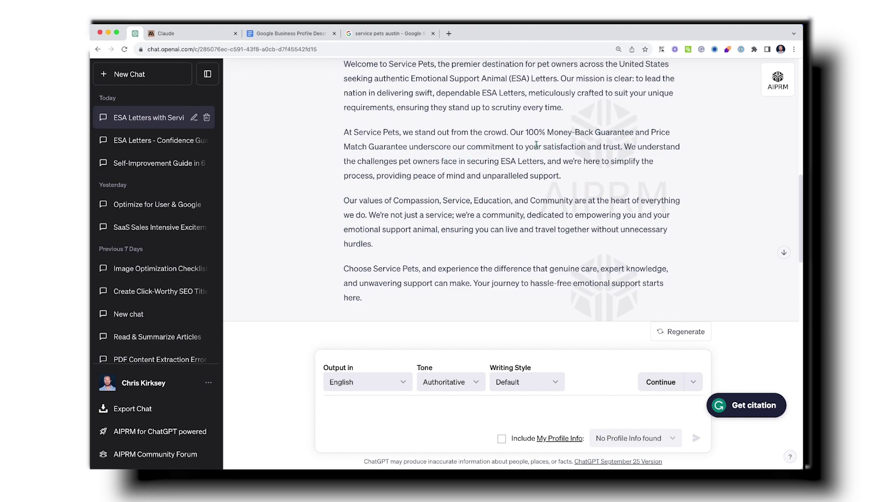
left_click_drag(502, 161, 562, 161)
left_click(433, 169)
scroll(340, 226, "up", 2)
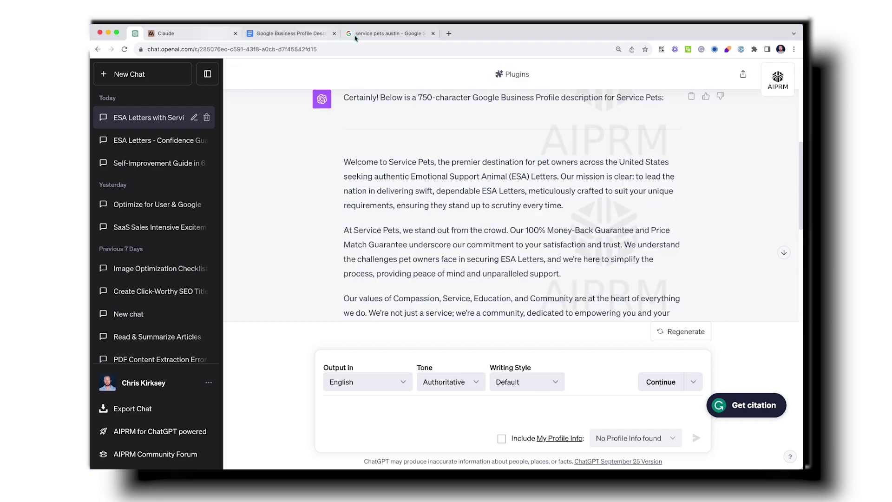
left_click(388, 33)
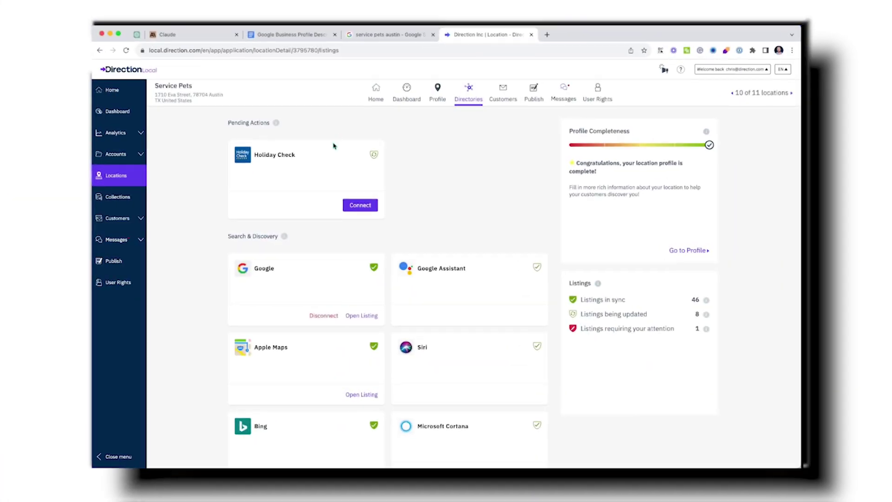
scroll(472, 199, "down", 6)
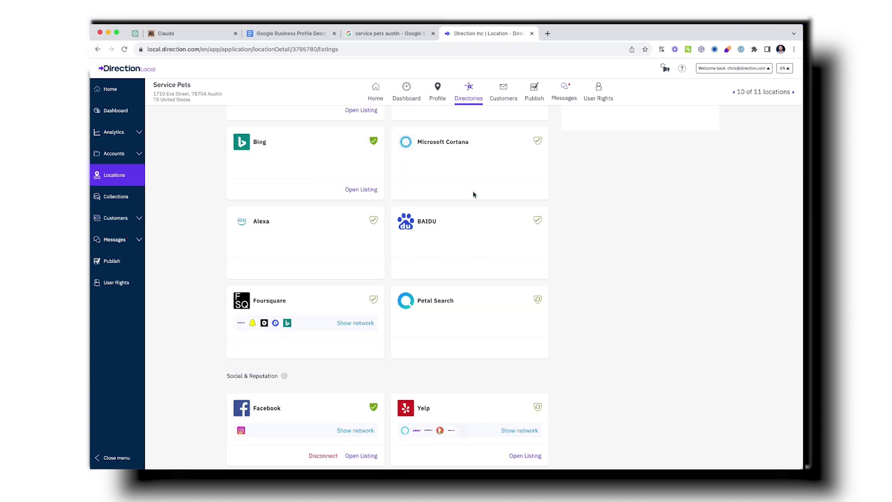
scroll(474, 194, "down", 5)
scroll(488, 214, "up", 6)
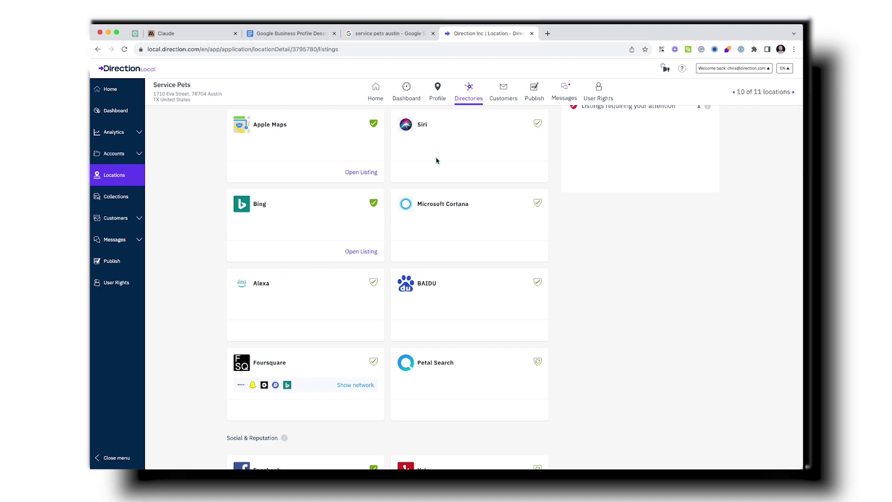
scroll(437, 160, "up", 1)
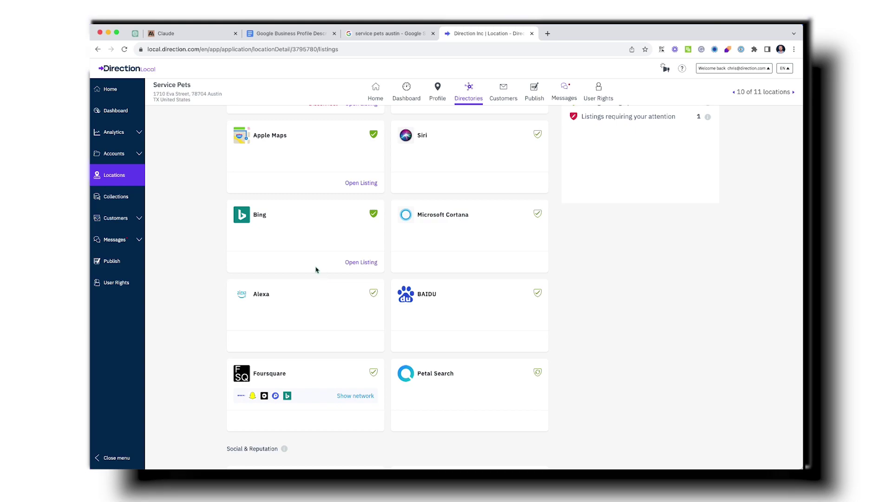
scroll(325, 273, "down", 2)
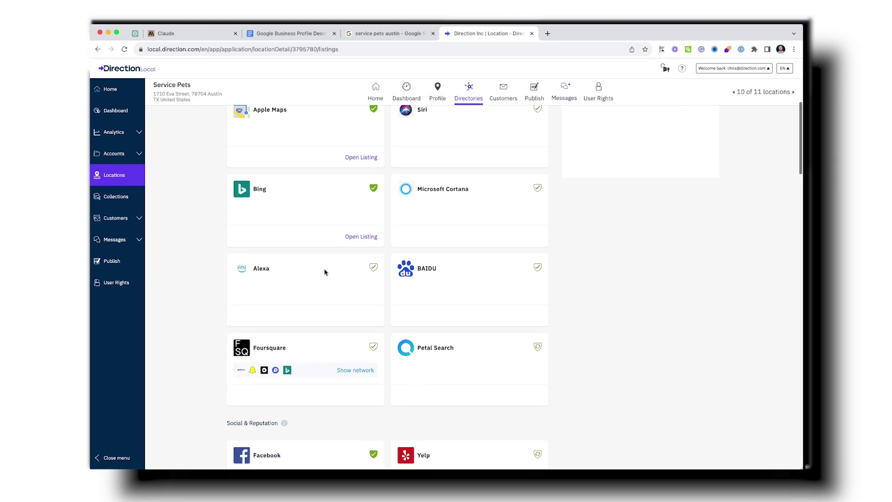
scroll(325, 278, "up", 5)
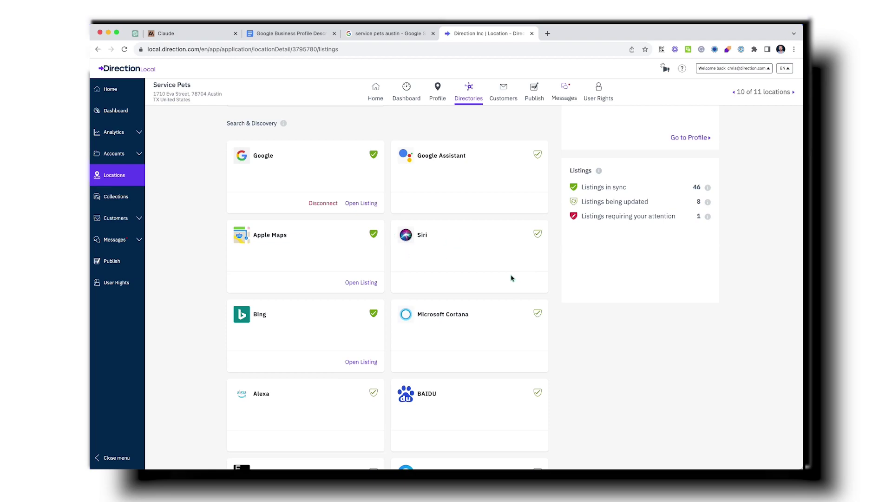
scroll(500, 299, "down", 10)
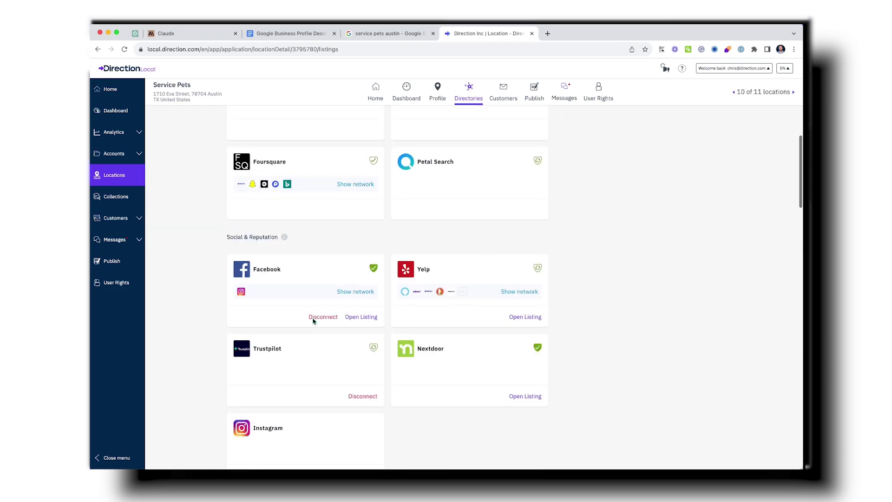
scroll(635, 283, "down", 10)
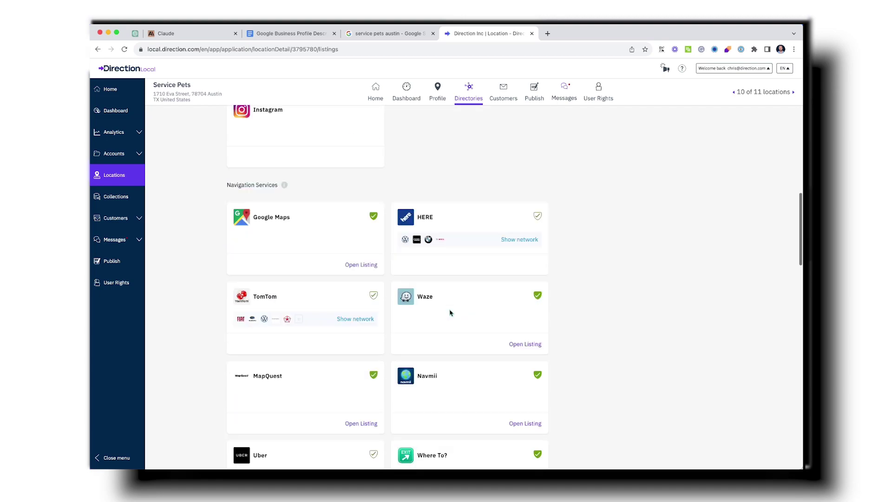
scroll(357, 250, "down", 20)
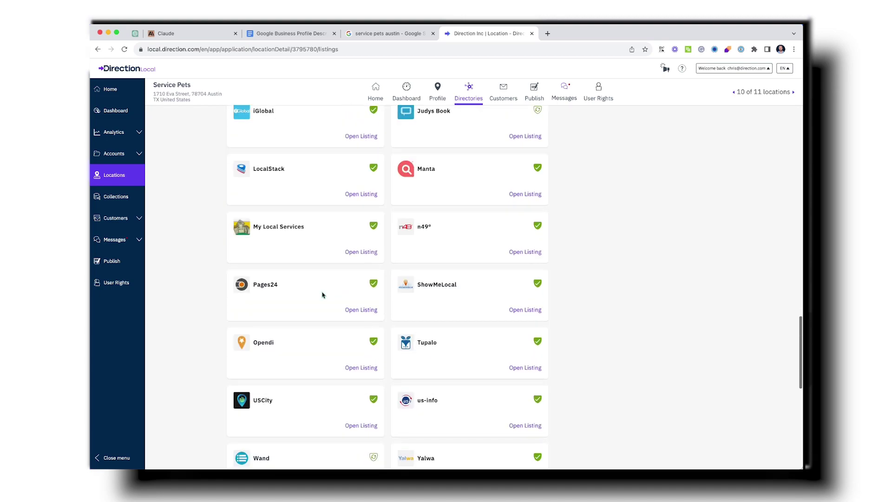
scroll(328, 294, "up", 20)
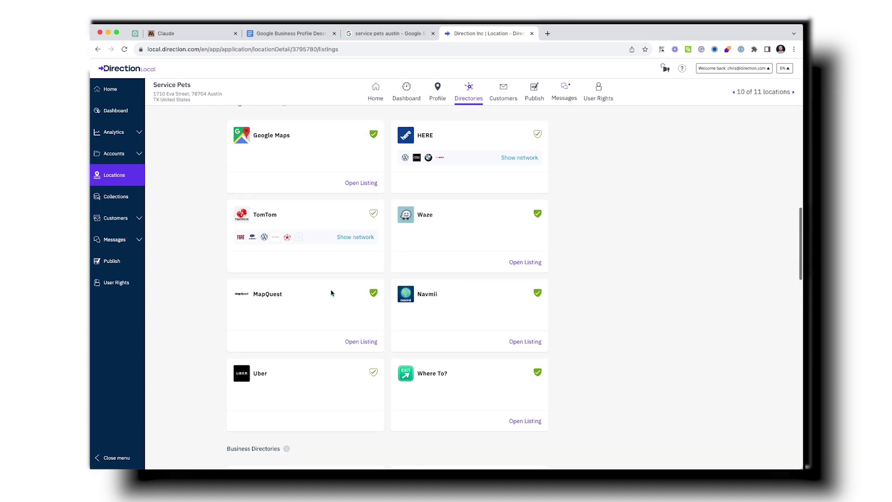
scroll(332, 293, "up", 3)
scroll(357, 312, "up", 12)
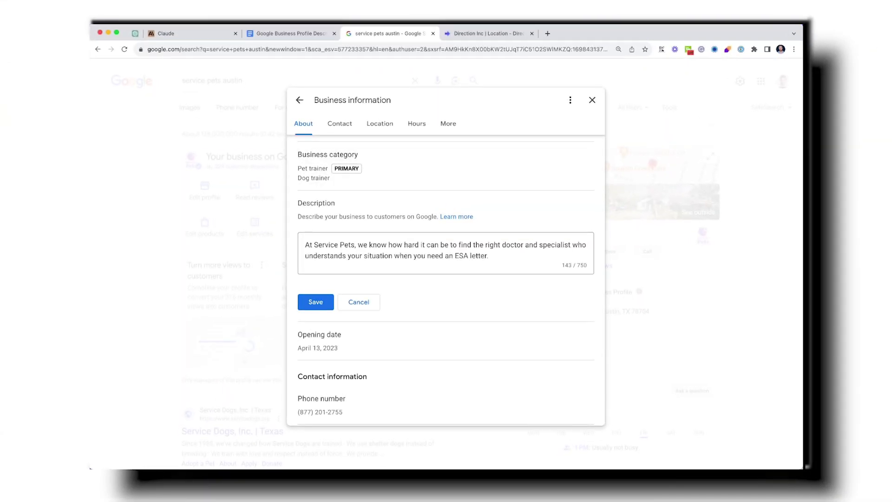
Return to the Claude chat holding the 750-character Service Pets description.
left_click(166, 34)
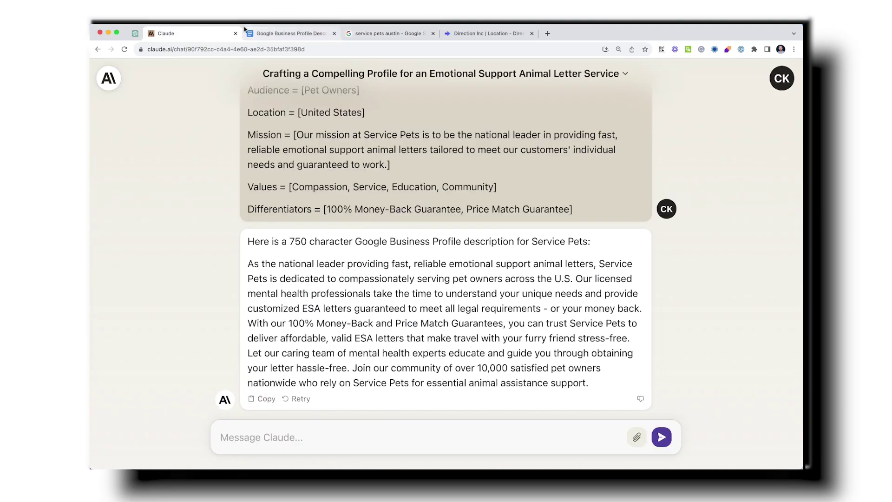
Paste the copied text over the old Service Pets description in the Description box.
left_click(488, 34)
left_click(403, 36)
left_click(581, 237)
key("super+a")
key("super+v")
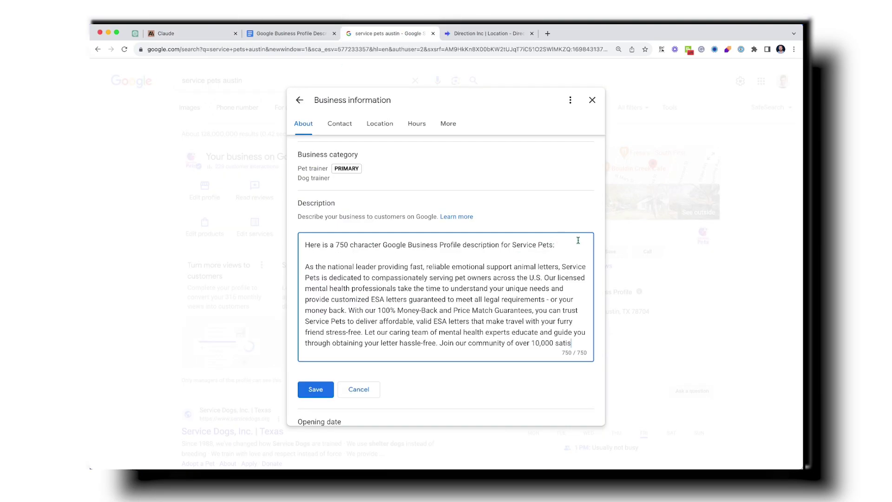
Select and copy Claude's whole description paragraph.
scroll(414, 409, "down", 2)
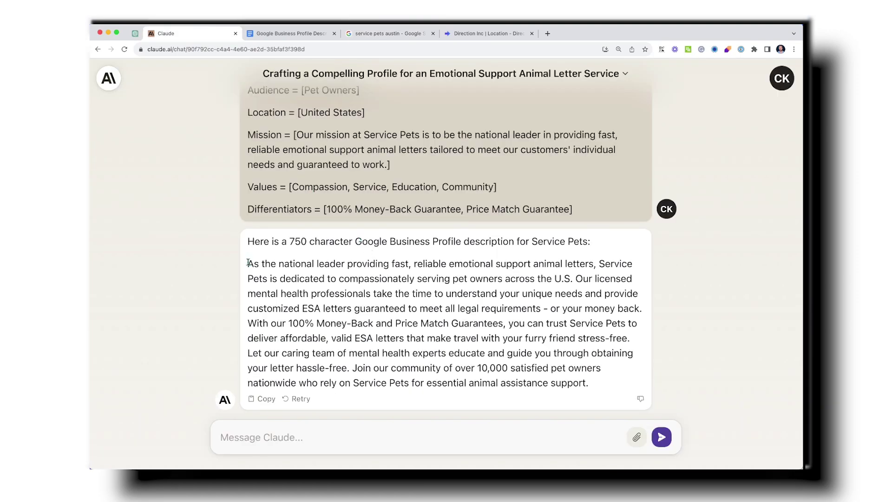
left_click_drag(247, 262, 590, 382)
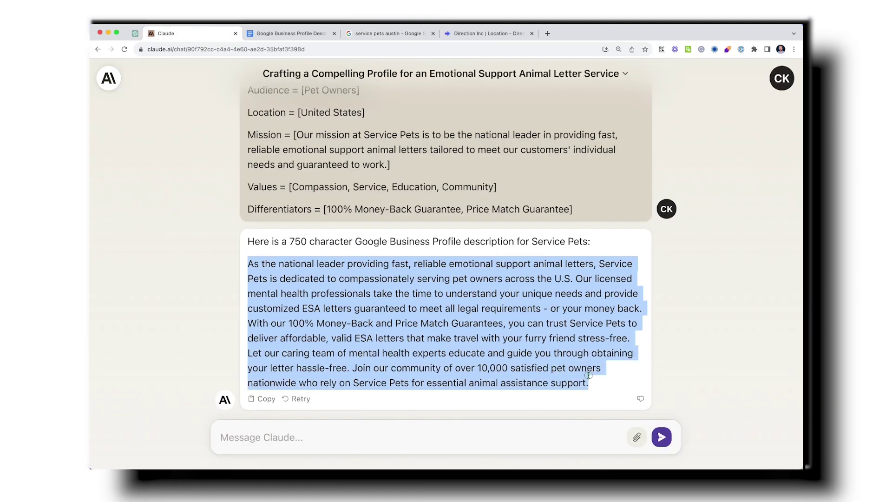
right_click(447, 294)
left_click(467, 311)
Replace the description with Claude's text ending 'for ESA letters.' and save it for review.
left_click(253, 35)
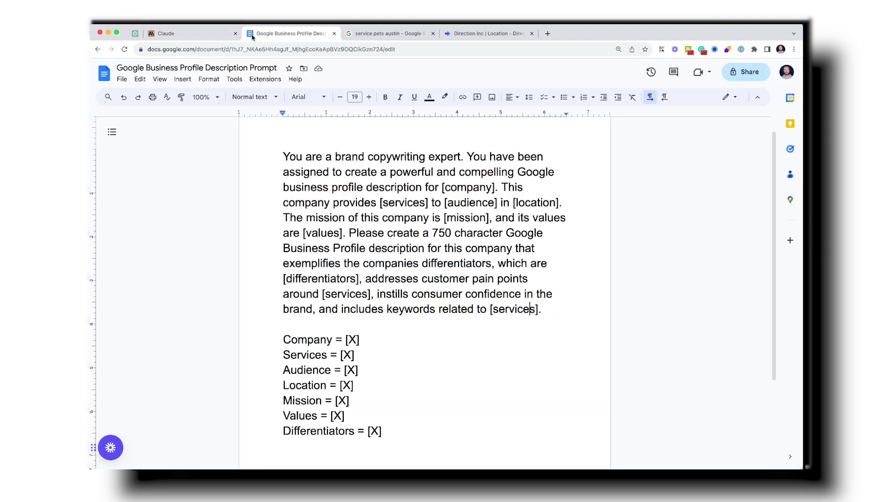
left_click(473, 35)
left_click(366, 37)
key("ctrl+a")
key("ctrl+v")
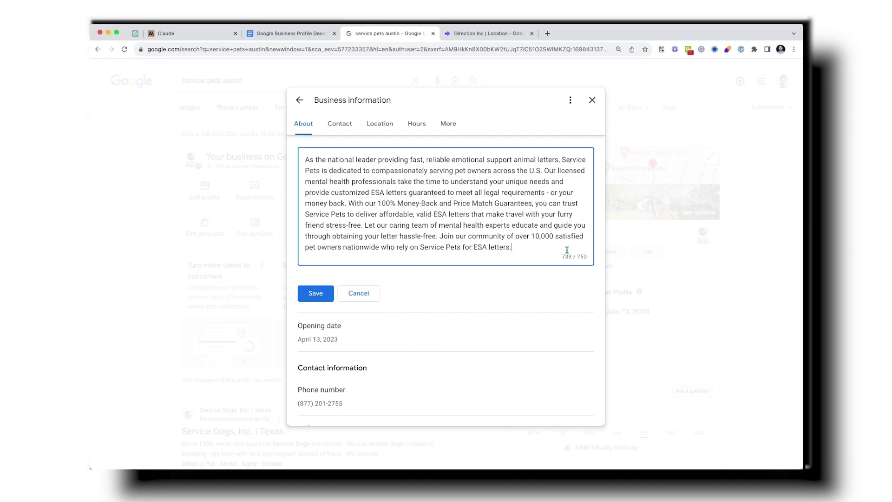
scroll(539, 245, "up", 2)
left_click(314, 343)
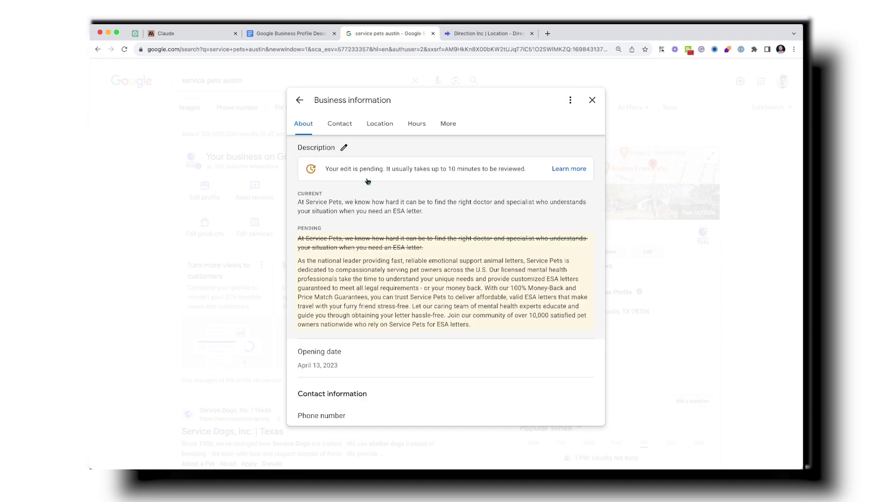
scroll(448, 185, "up", 3)
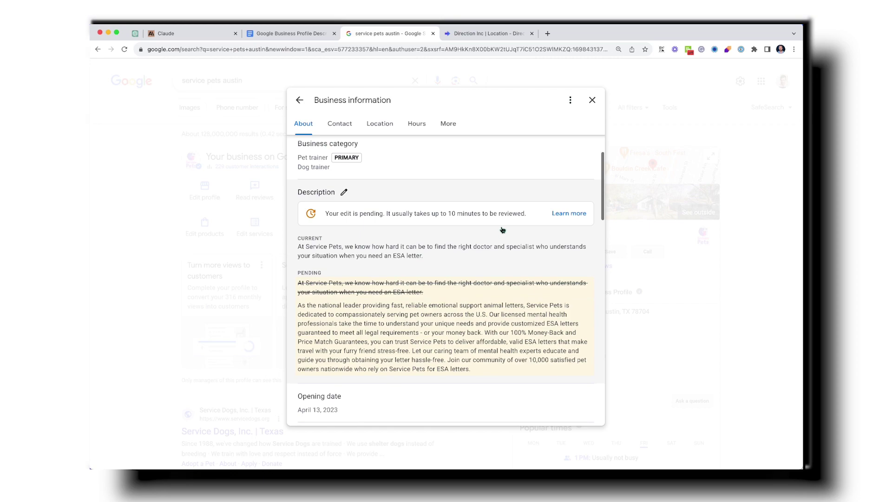